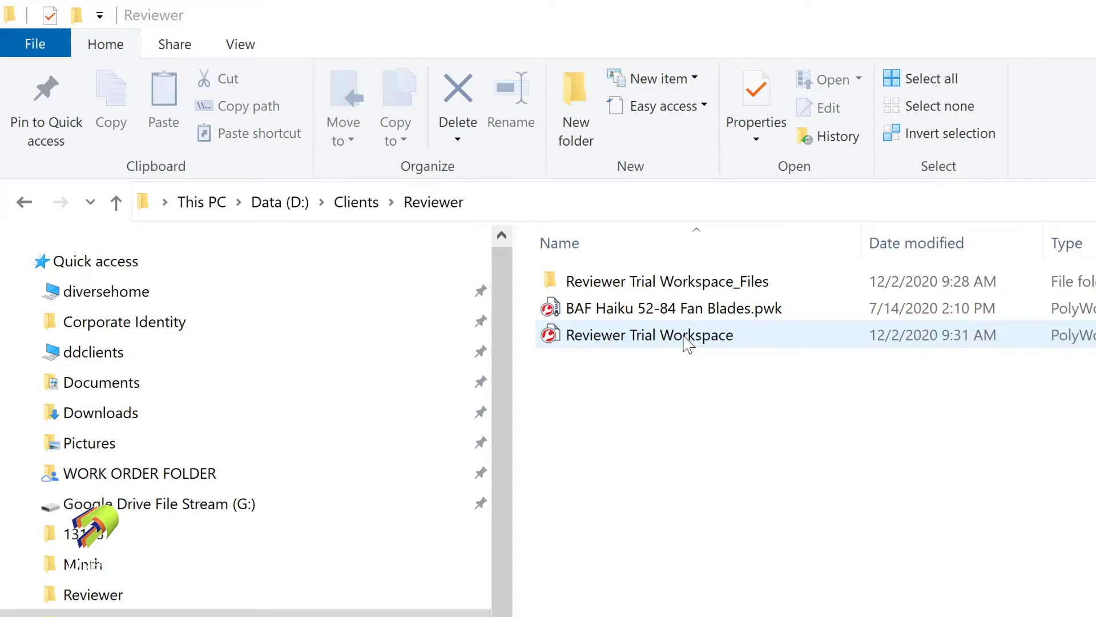
Open the Reviewer Trial Workspace file in PolyWorks|Reviewer from its File Explorer context menu.
right_click(685, 336)
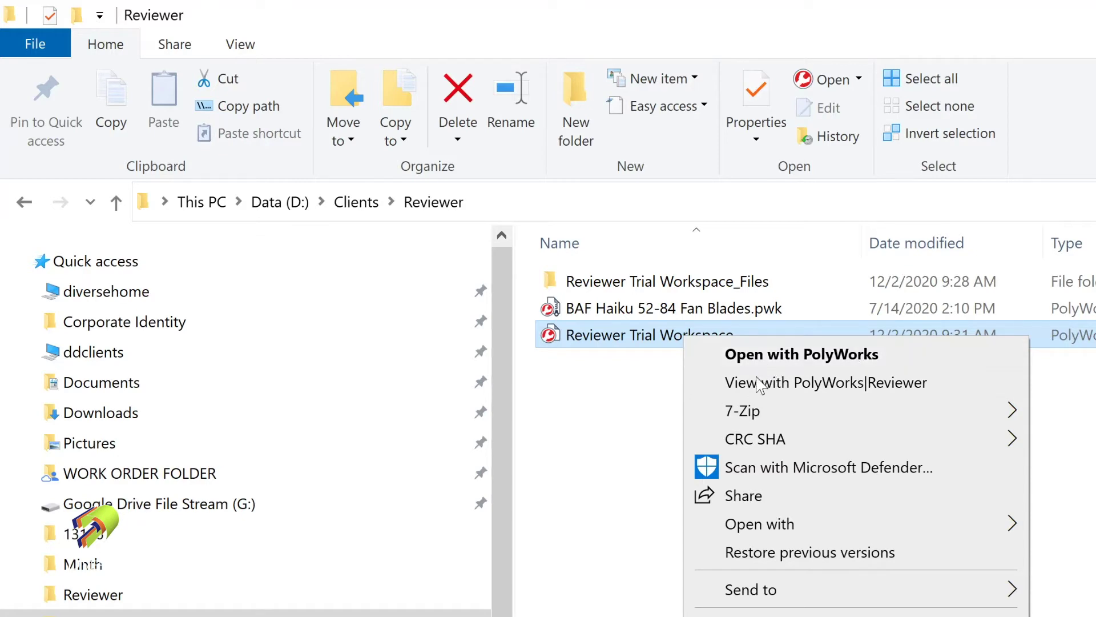
click(845, 383)
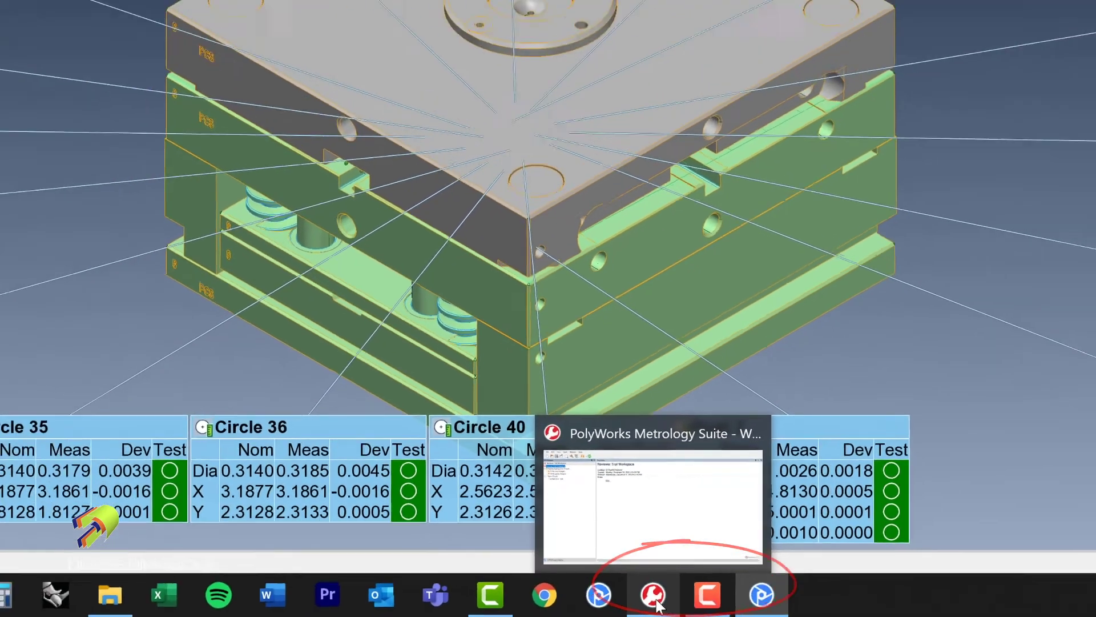
Bring the PolyWorks Workspace Manager window to the front from the taskbar.
click(691, 601)
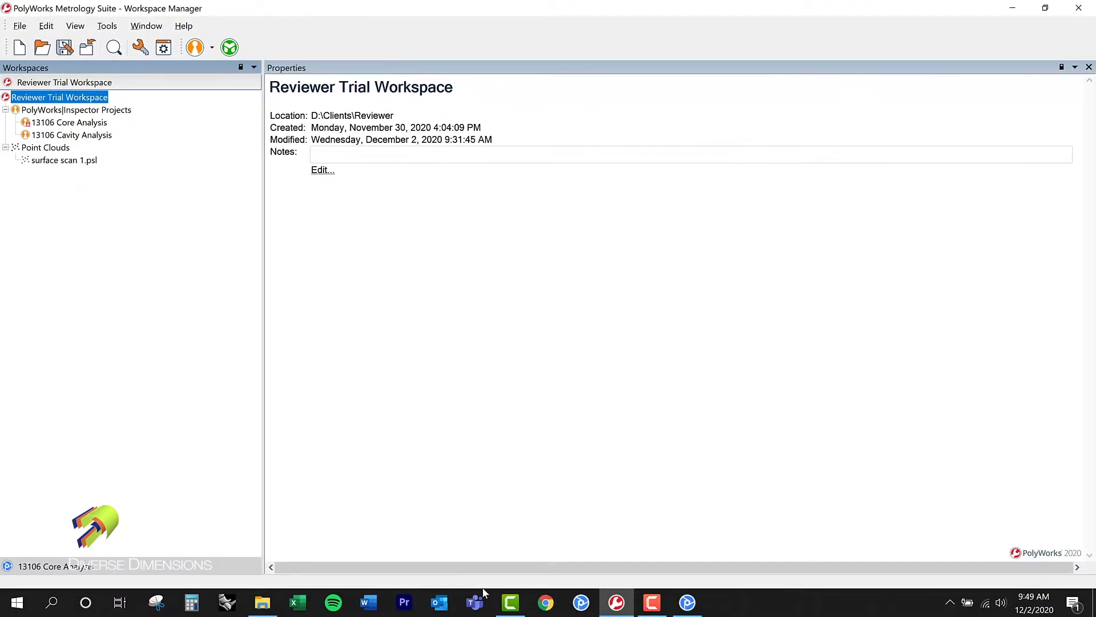
Back in Reviewer, rotate the mold and show the 13106 Core Analysis tree view.
click(688, 604)
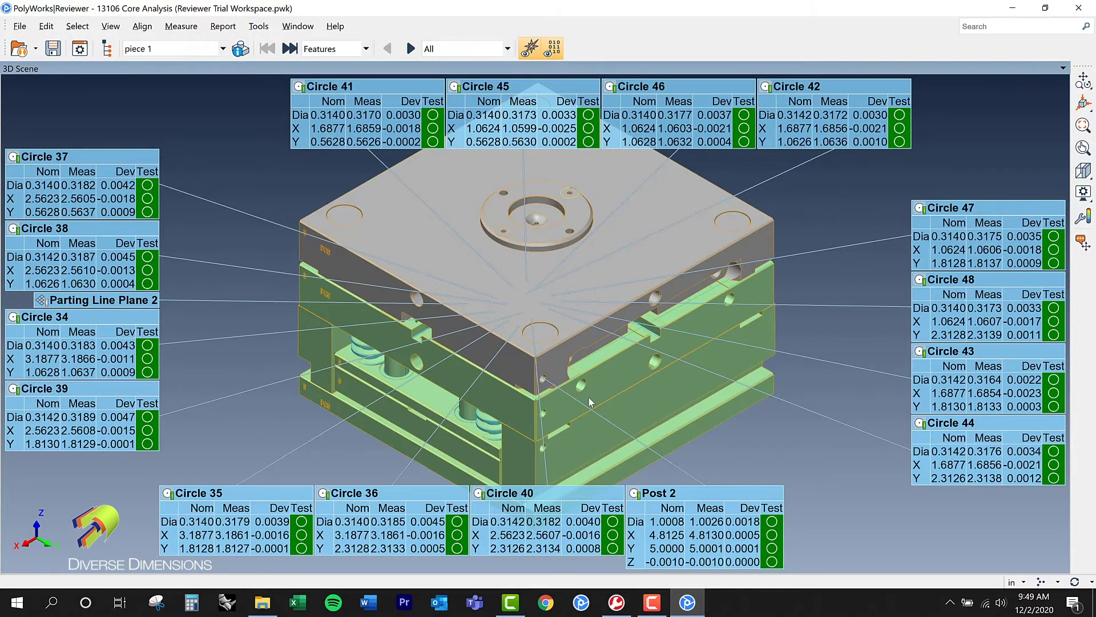
mouse_move(571, 365)
mouse_down()
mouse_move(530, 352)
mouse_move(520, 322)
mouse_up()
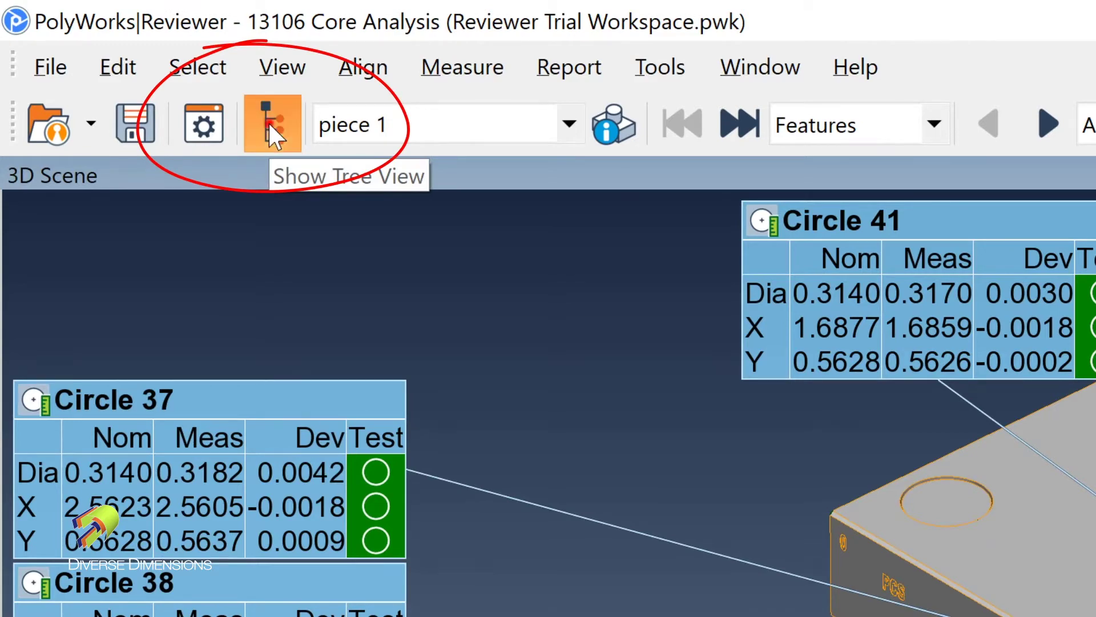
click(268, 123)
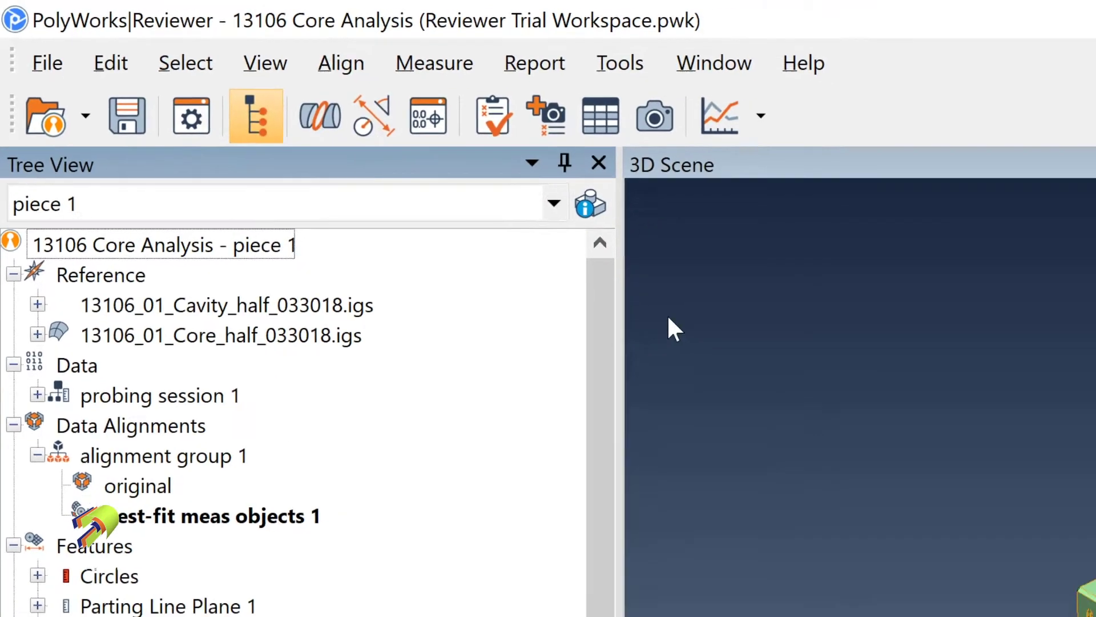
drag(639, 307, 640, 419)
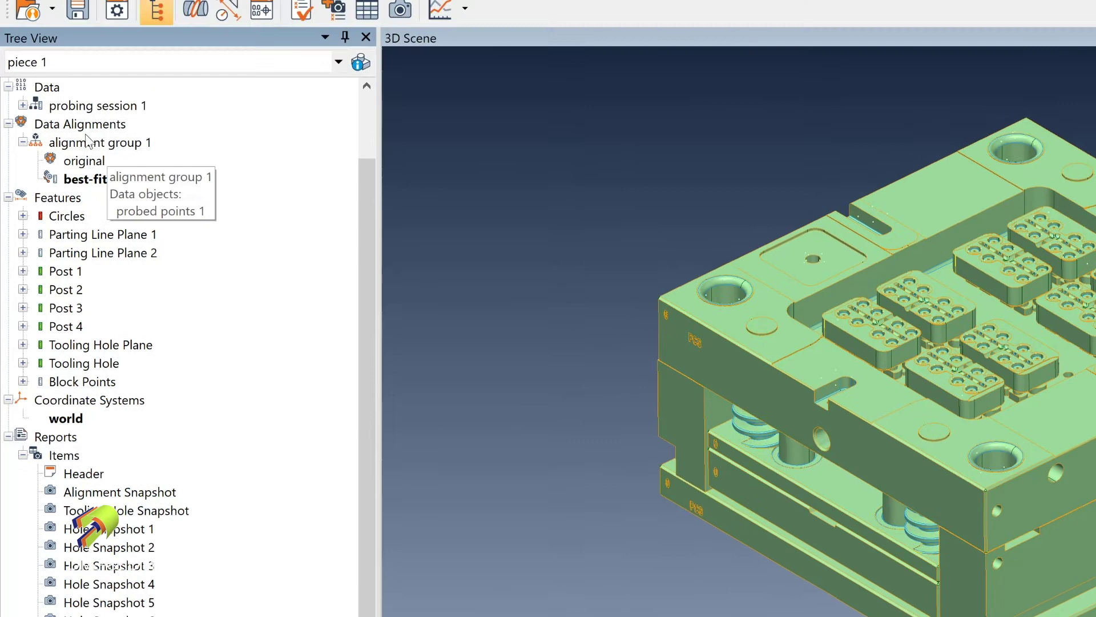
scroll(114, 234, up, 2)
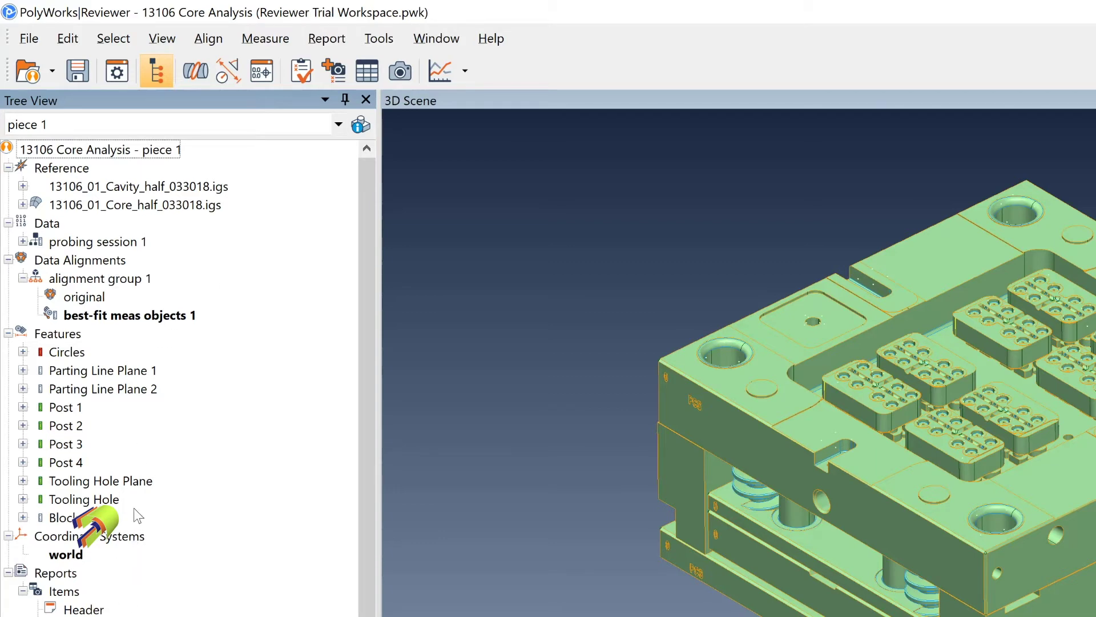
scroll(138, 516, down, 1)
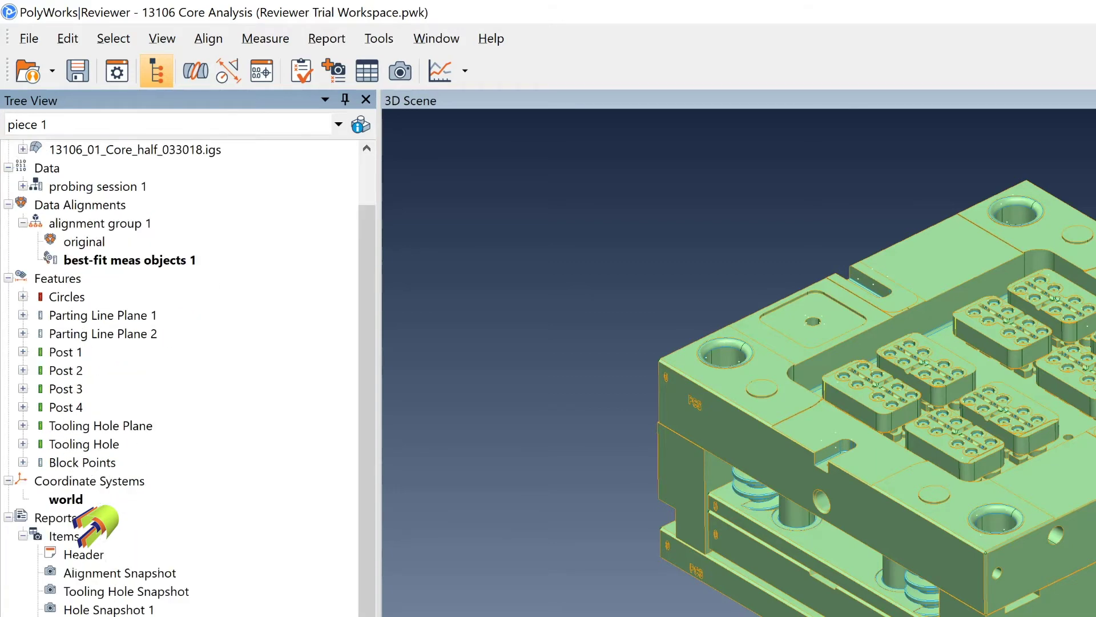
scroll(217, 385, up, 1)
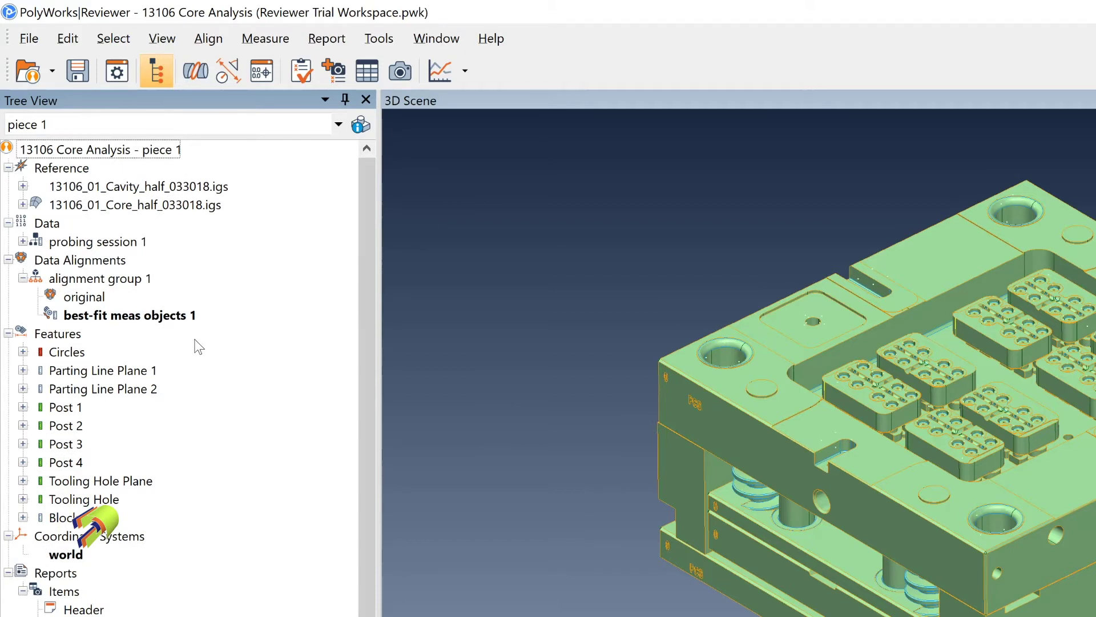
click(153, 315)
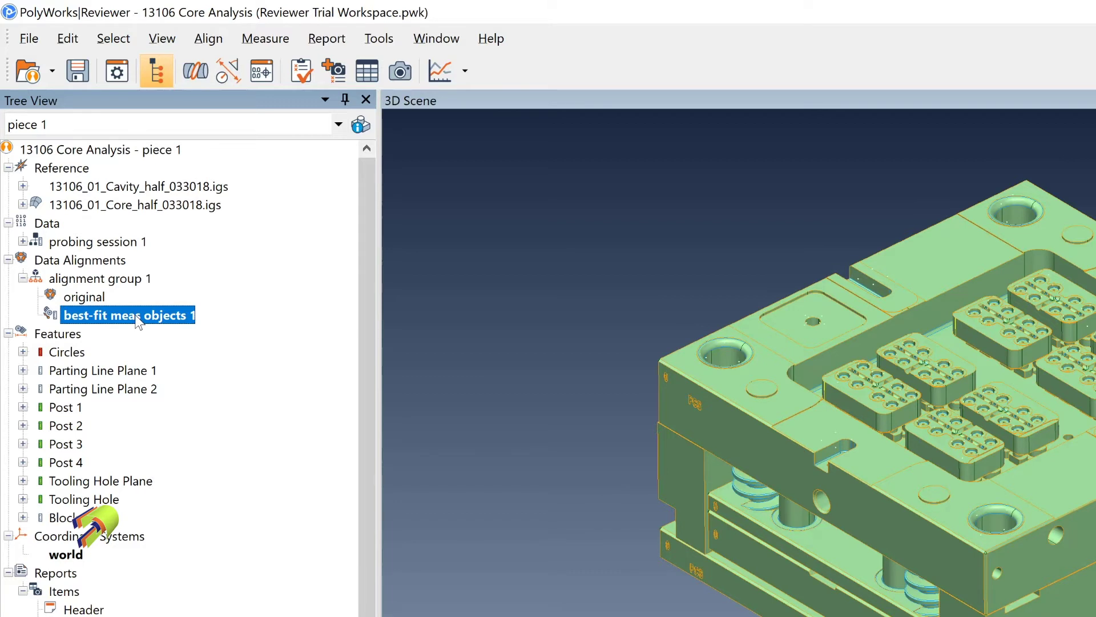
right_click(117, 324)
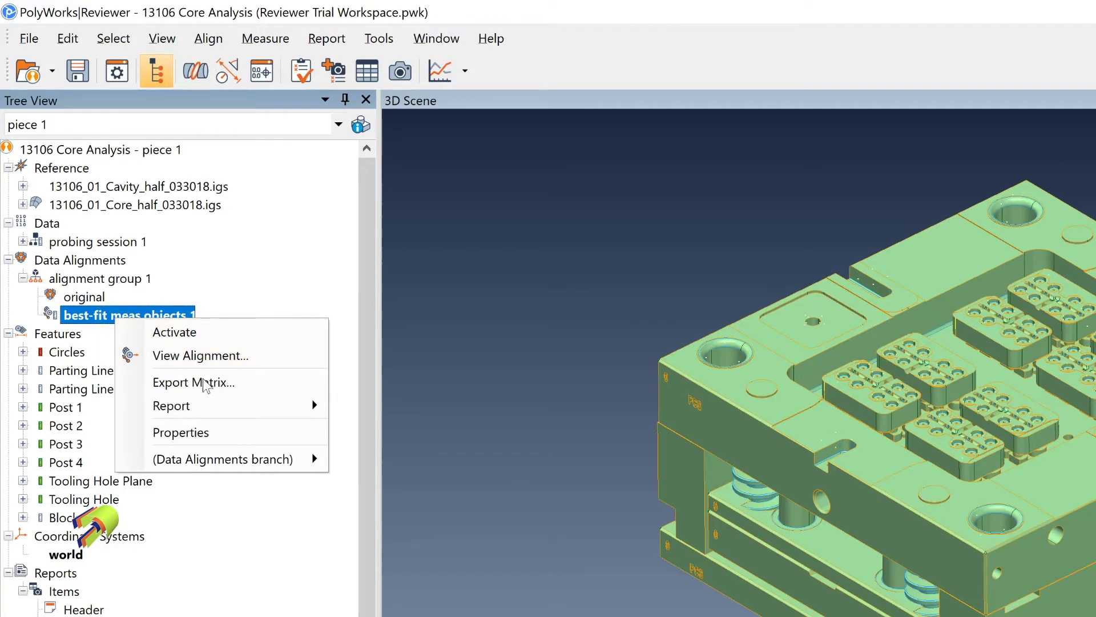
click(193, 432)
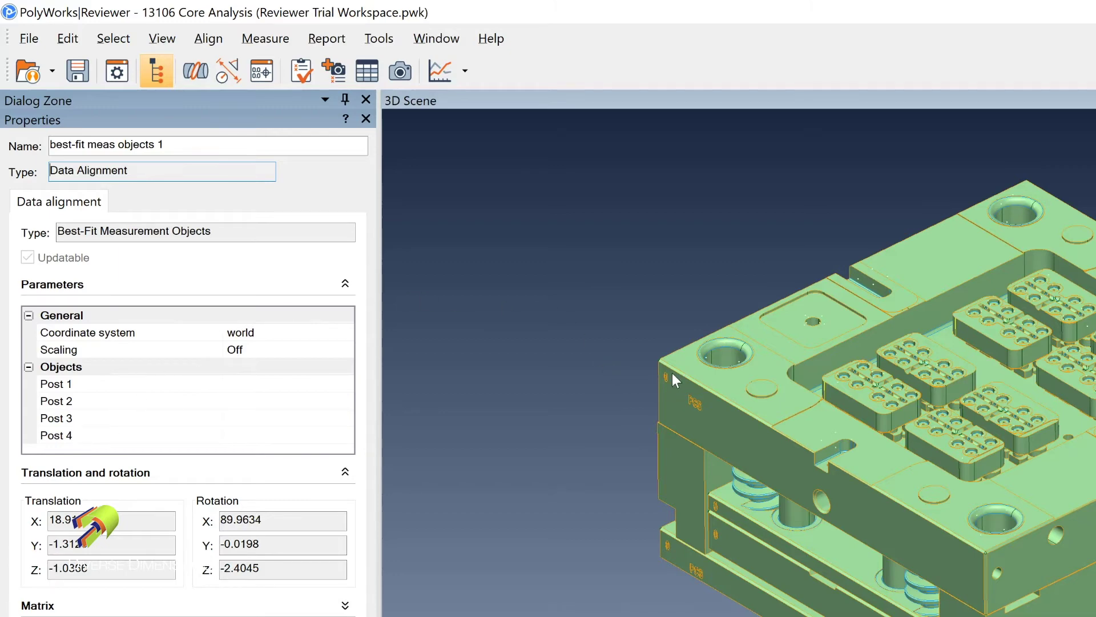
scroll(680, 380, up, 4)
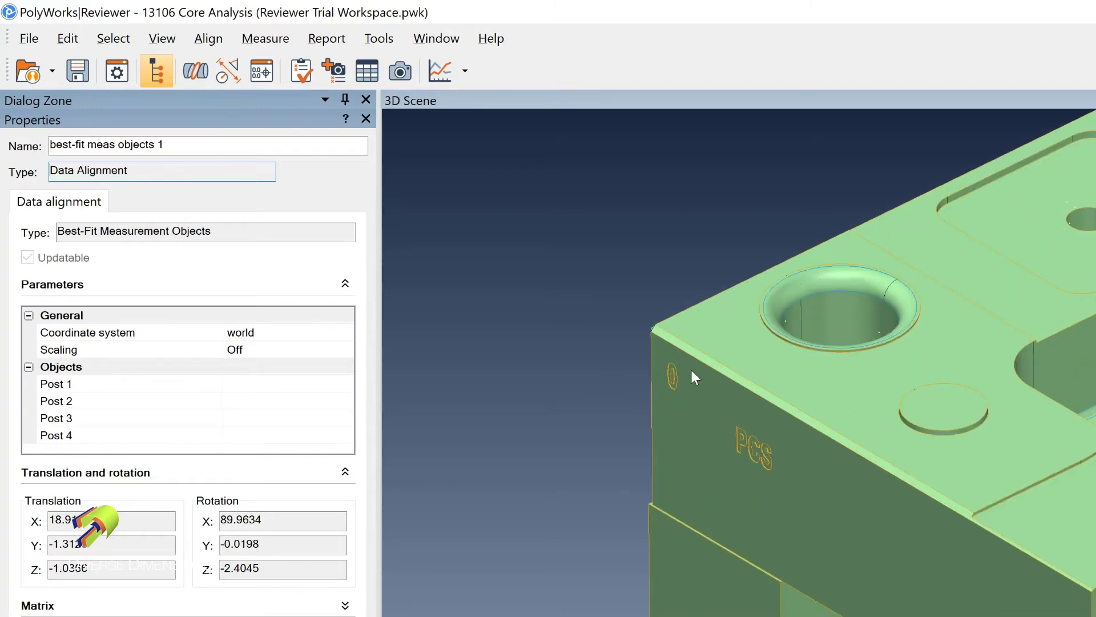
scroll(690, 370, down, 5)
scroll(763, 377, up, 5)
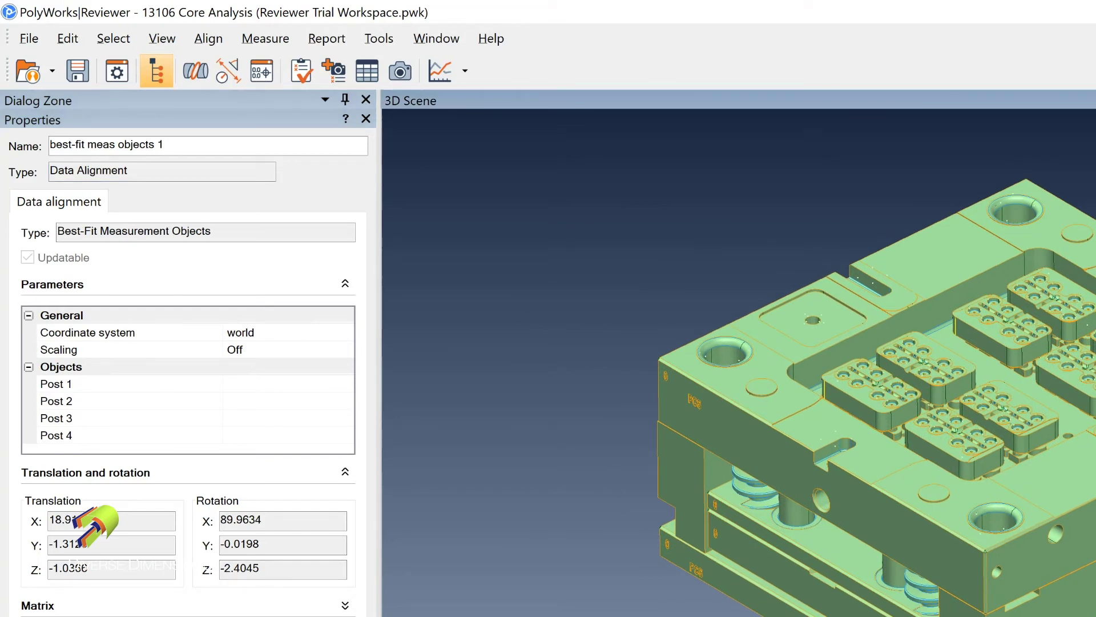
key(Escape)
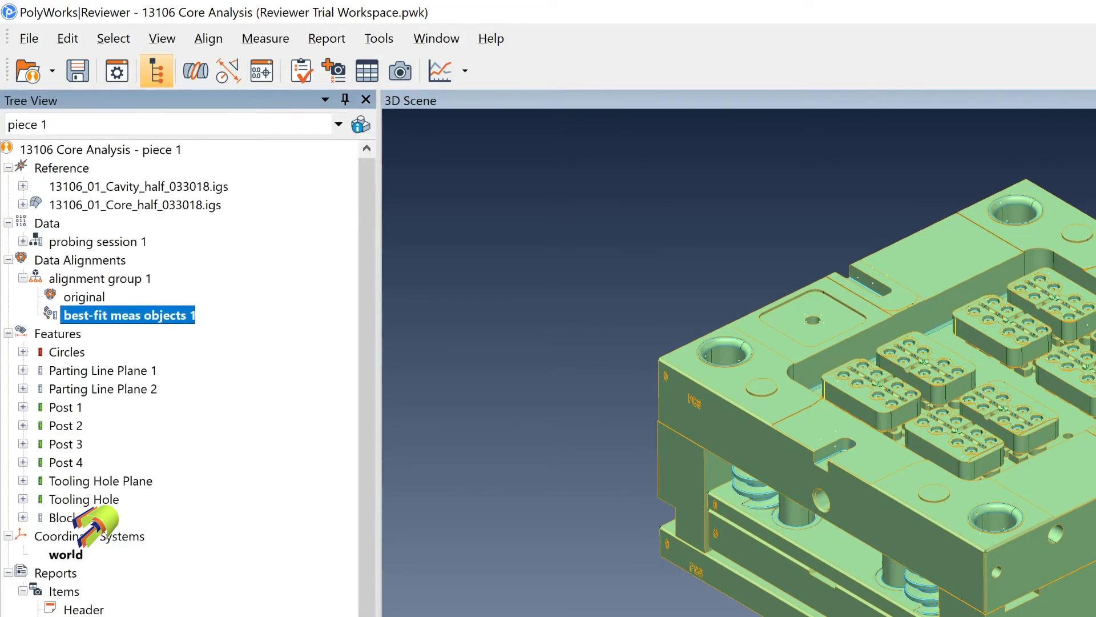
middle_click(72, 357)
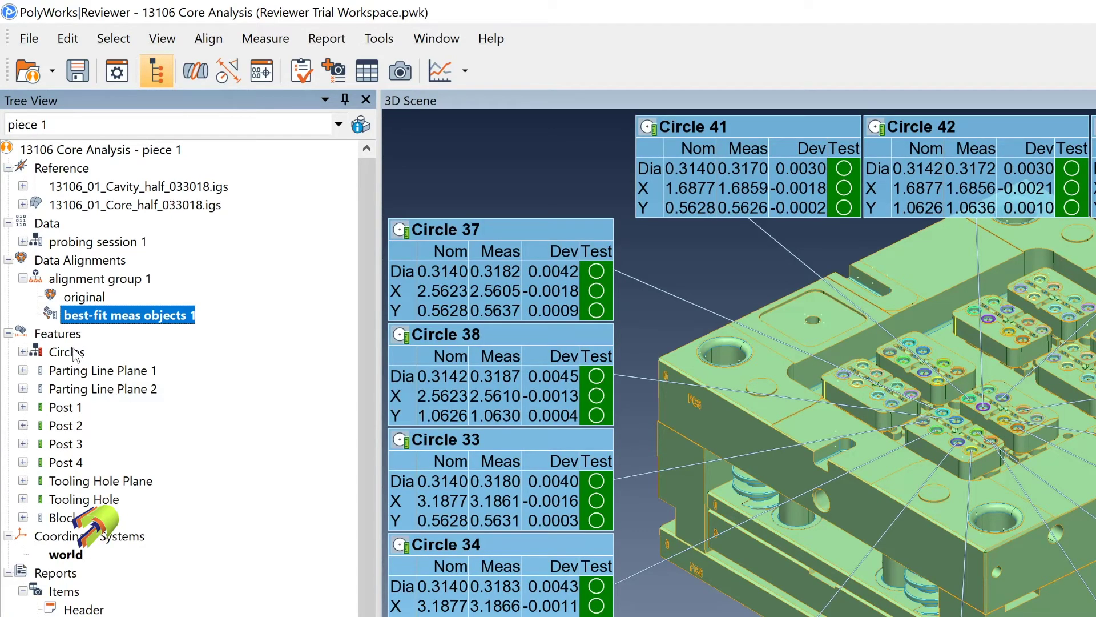
middle_click(74, 354)
scroll(74, 354, down, 1)
middle_click(69, 355)
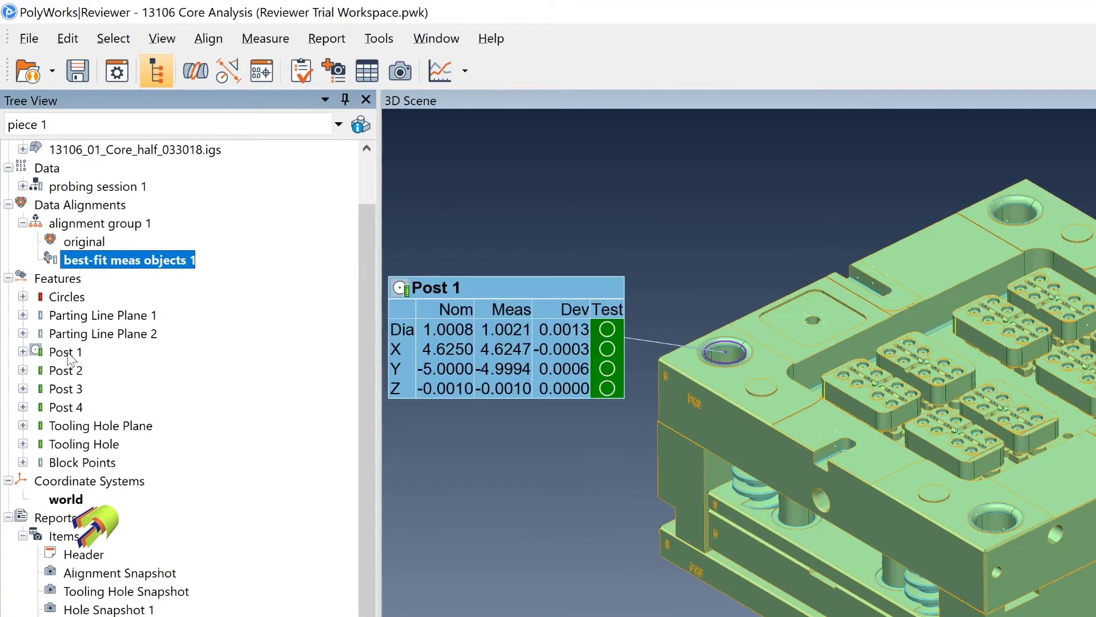
middle_click(69, 357)
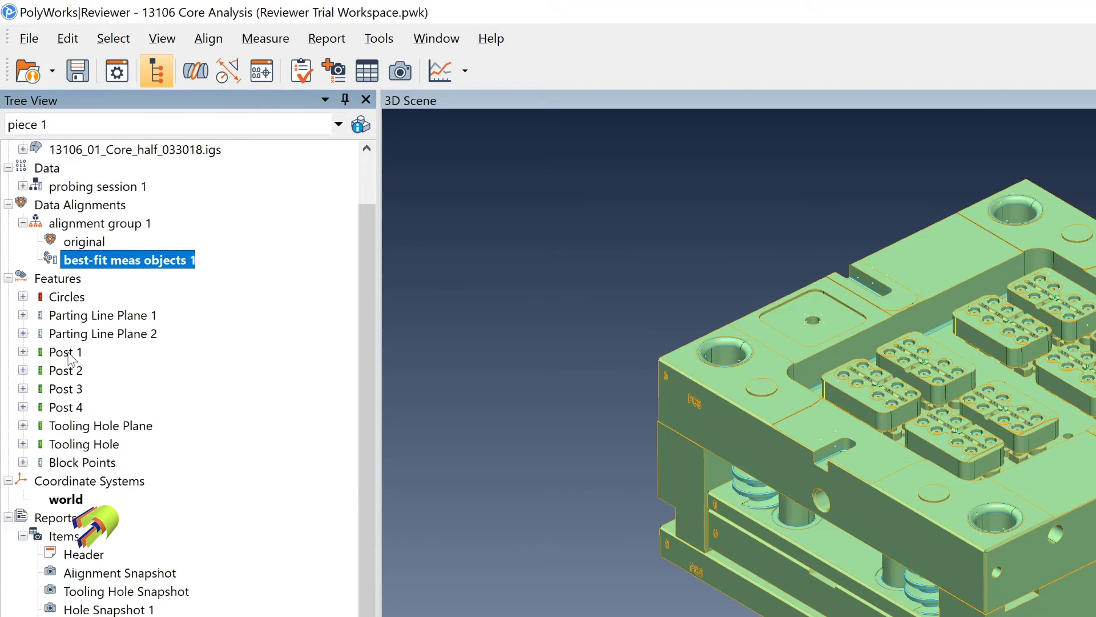
middle_click(71, 357)
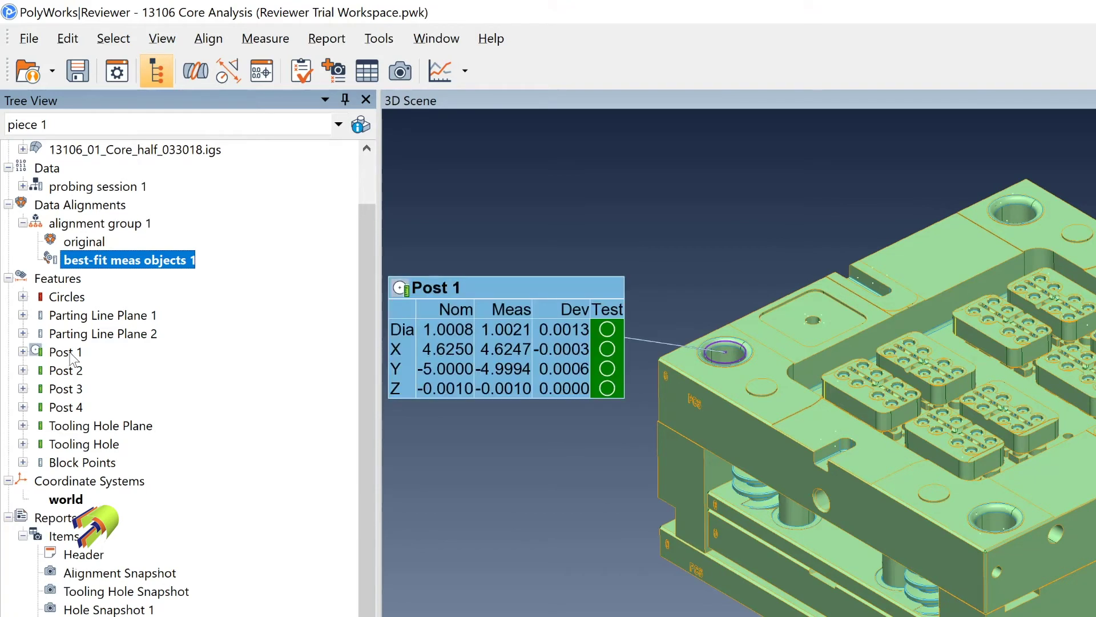
middle_click(72, 358)
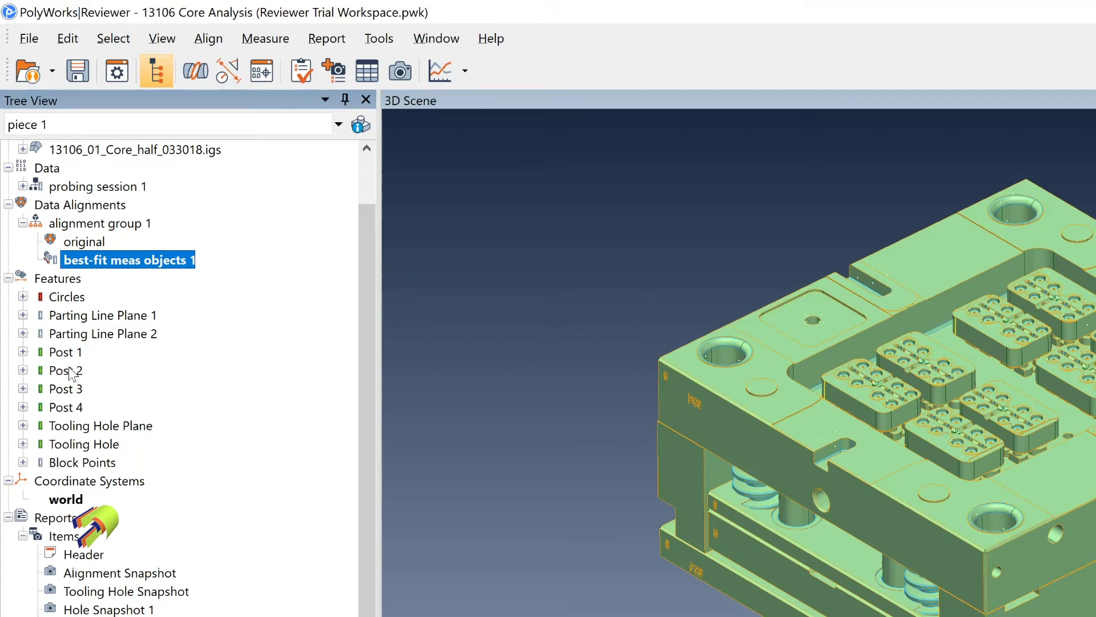
middle_click(71, 372)
middle_click(71, 373)
middle_click(93, 428)
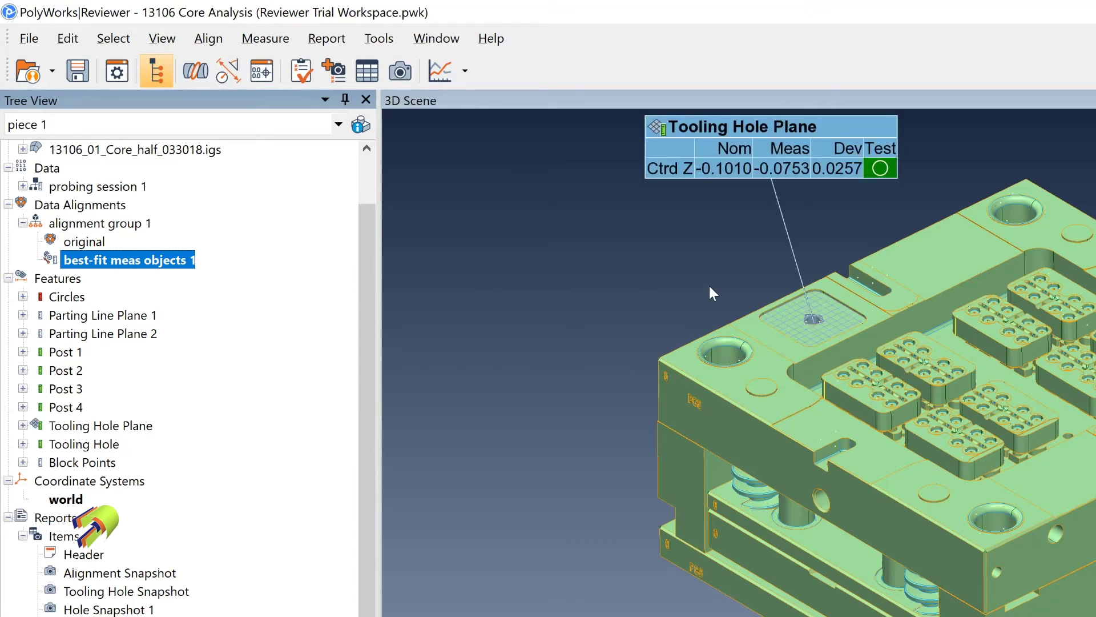
scroll(801, 319, up, 3)
scroll(802, 320, down, 1)
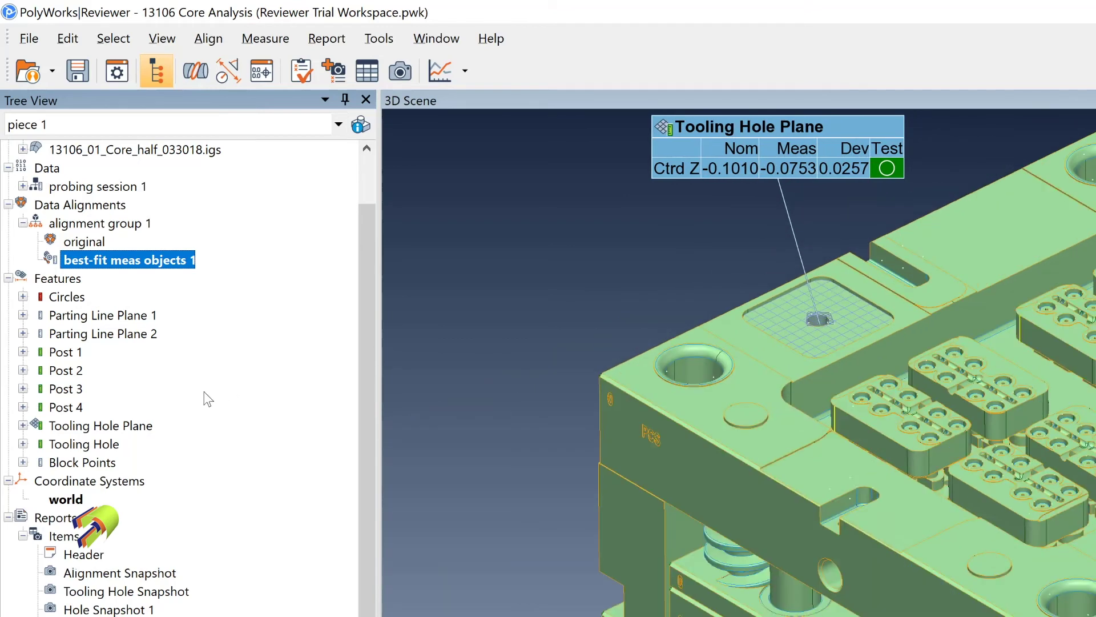
middle_click(90, 428)
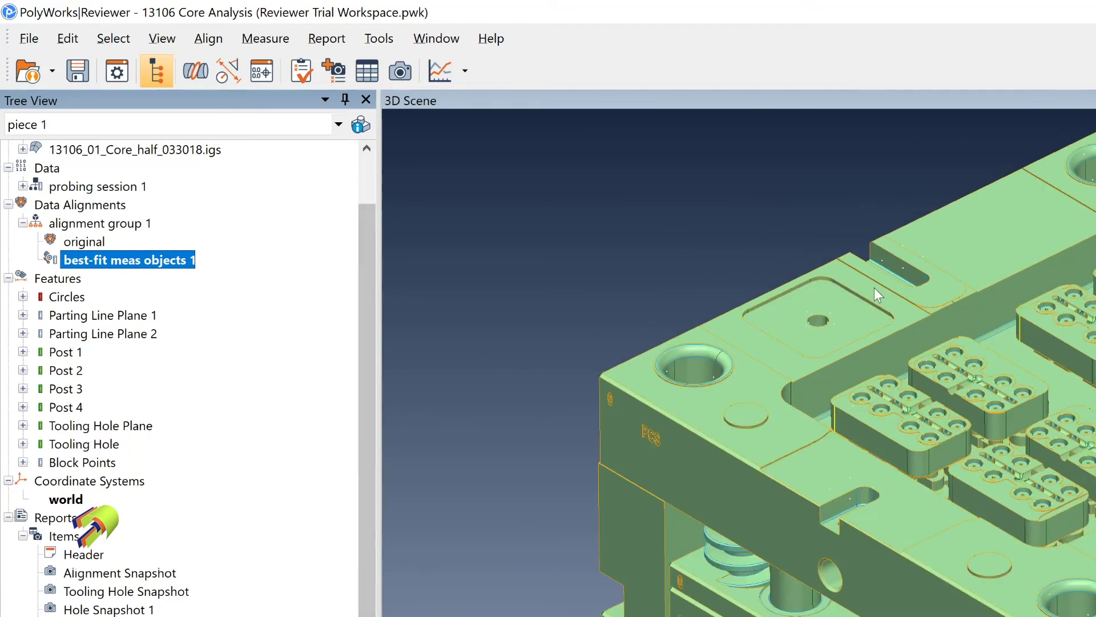
mouse_move(840, 338)
mouse_down()
mouse_move(1045, 284)
mouse_move(1060, 345)
mouse_move(1040, 318)
mouse_move(930, 340)
mouse_move(1022, 507)
mouse_up()
scroll(1015, 365, down, 3)
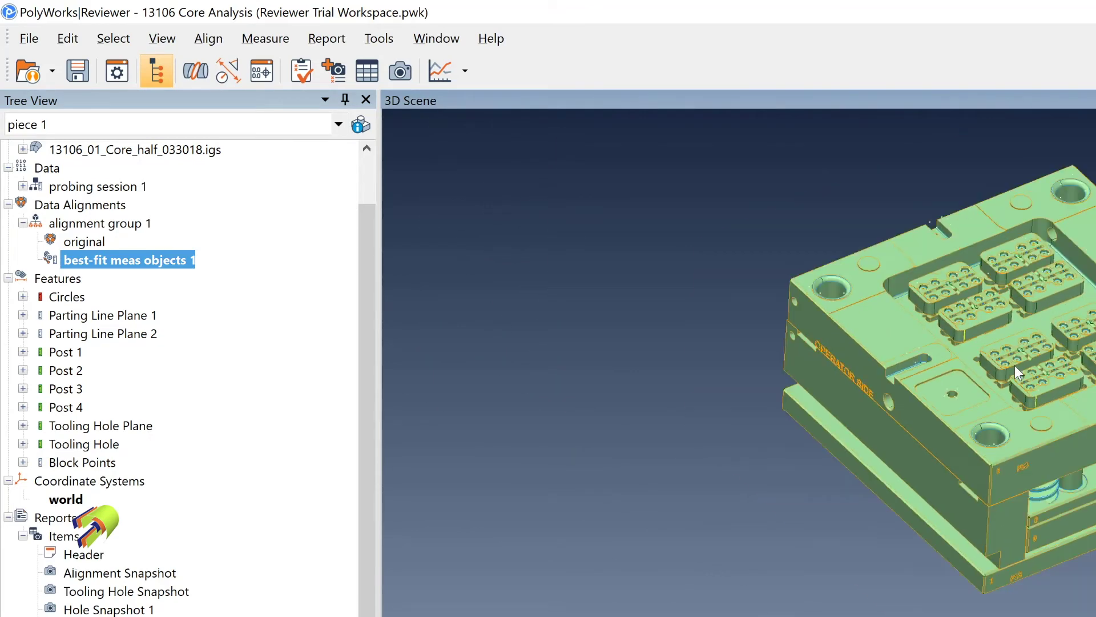
scroll(1000, 339, up, 5)
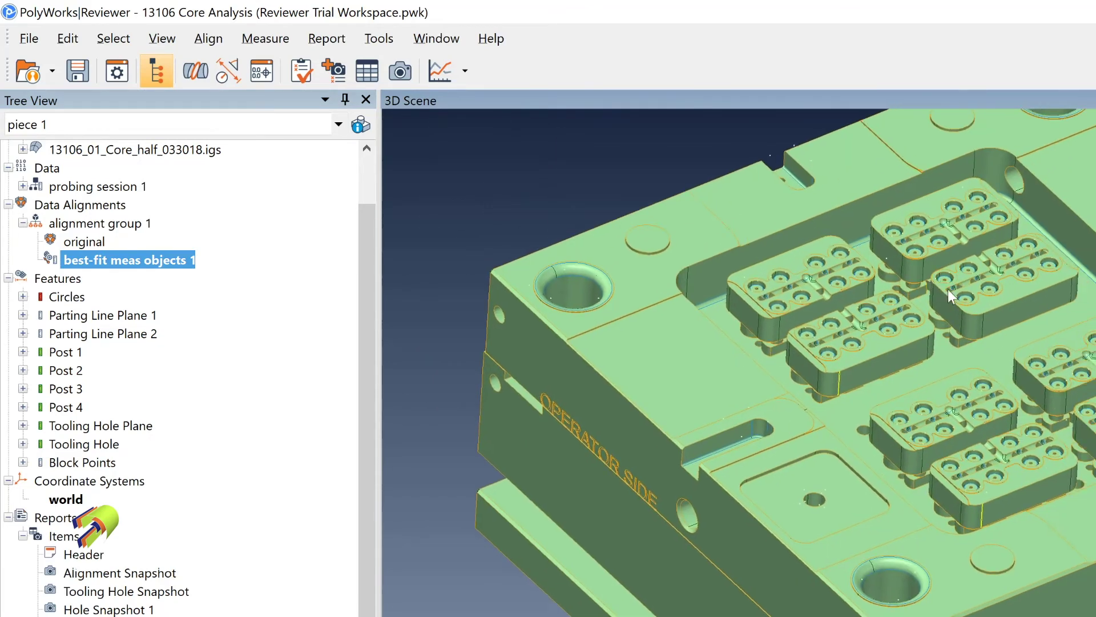
Expand the Circles features and display the Circle 64 measurement label on the mold.
click(23, 296)
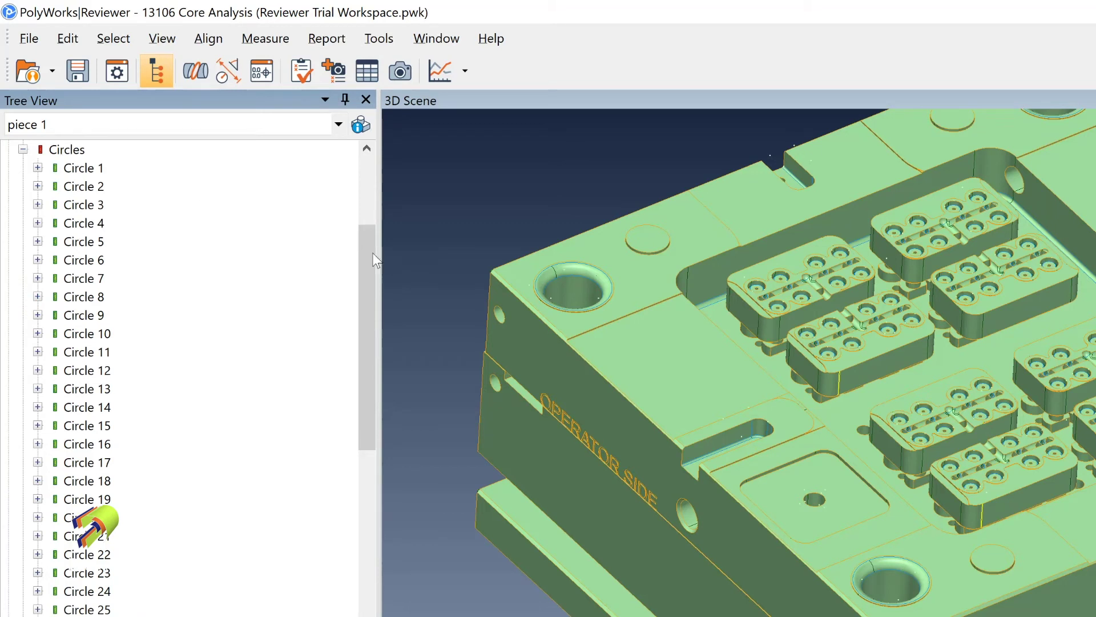
drag(375, 259, 363, 552)
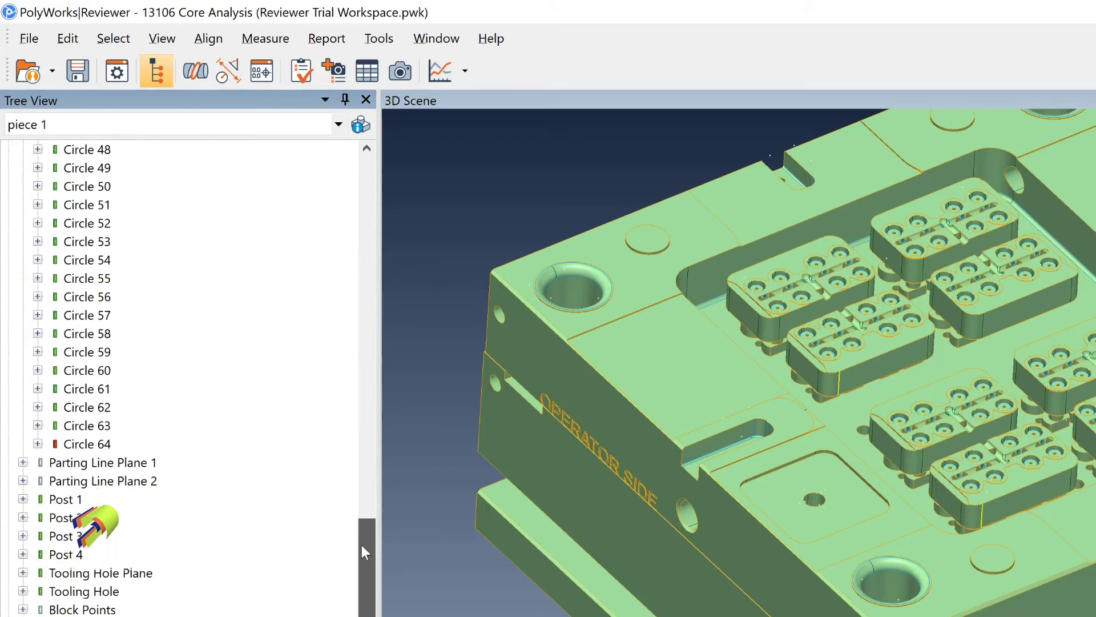
click(111, 446)
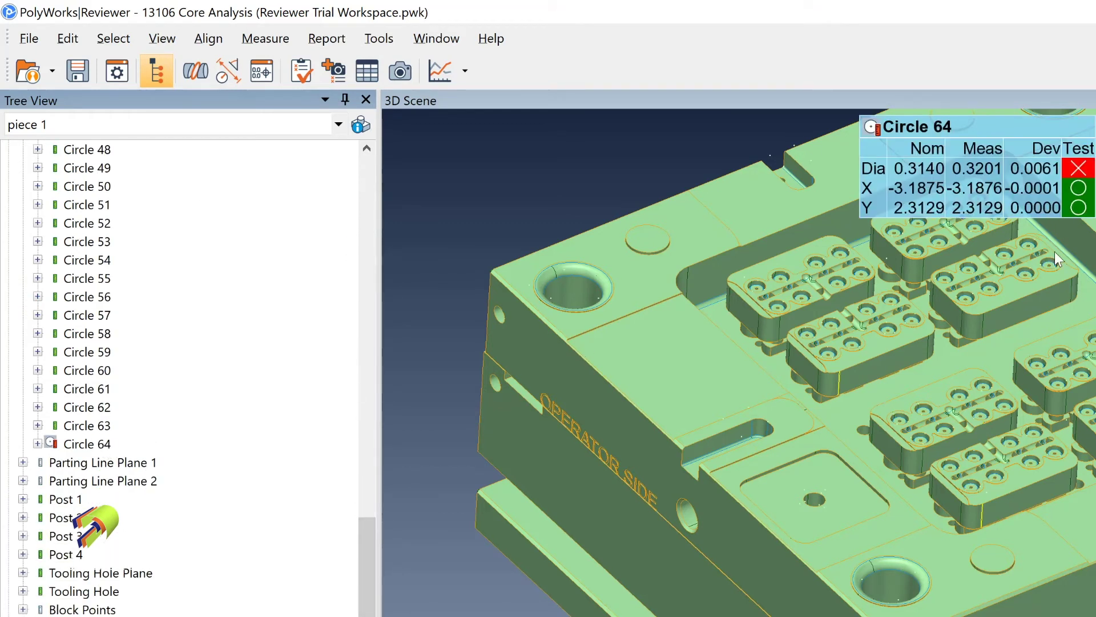
Zoom and rotate around Circle 64 to show its failing 0.3201 diameter.
scroll(1058, 259, up, 6)
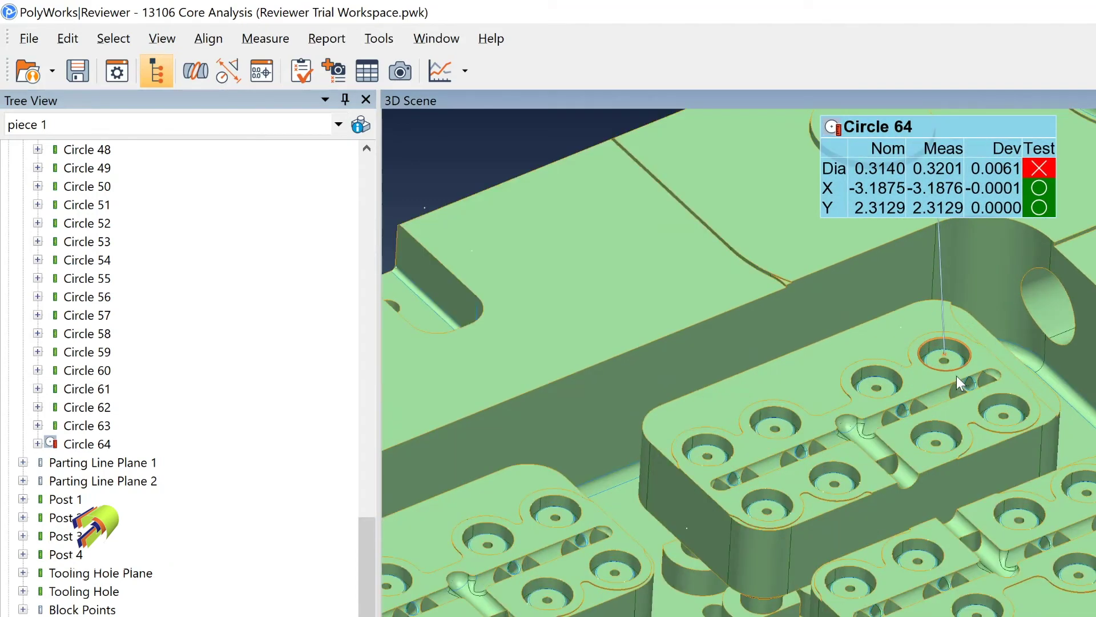
mouse_move(998, 166)
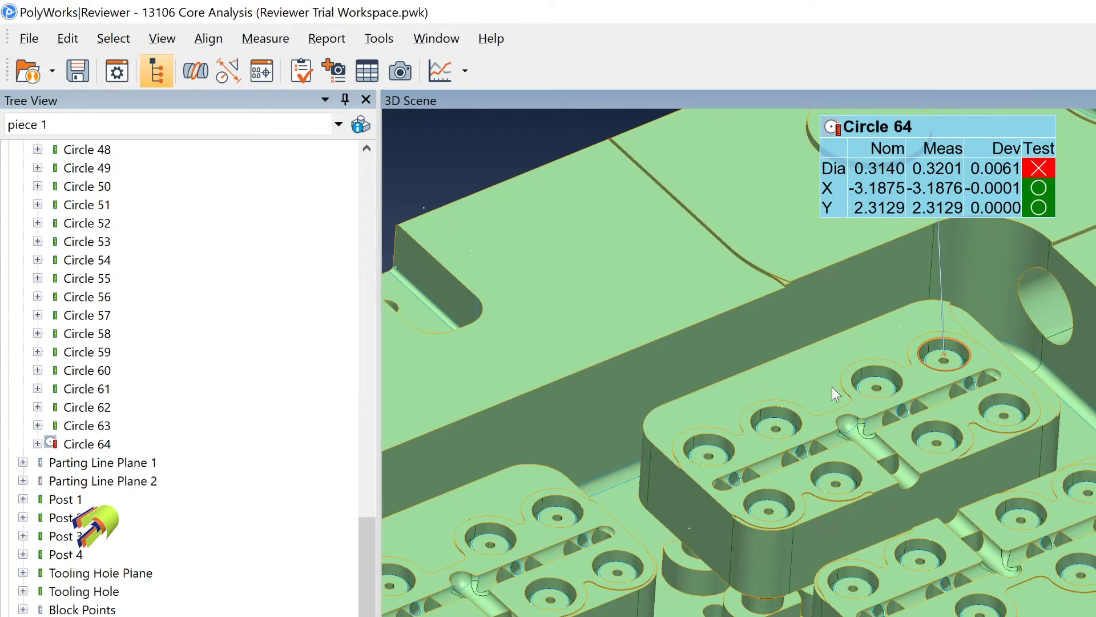
drag(872, 396, 900, 392)
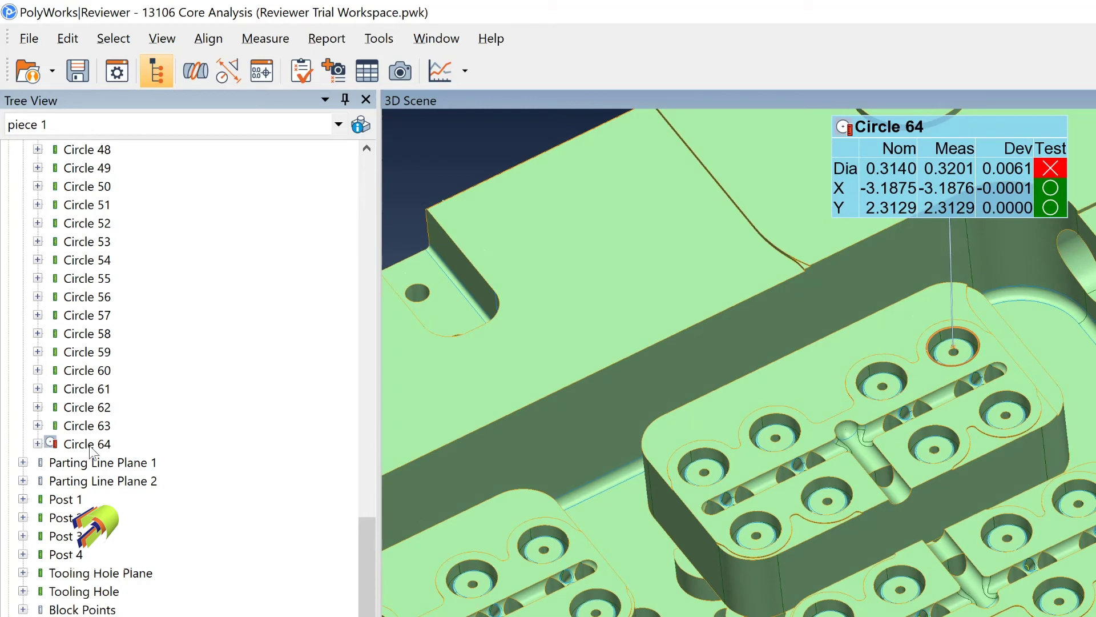
scroll(244, 445, down, 1)
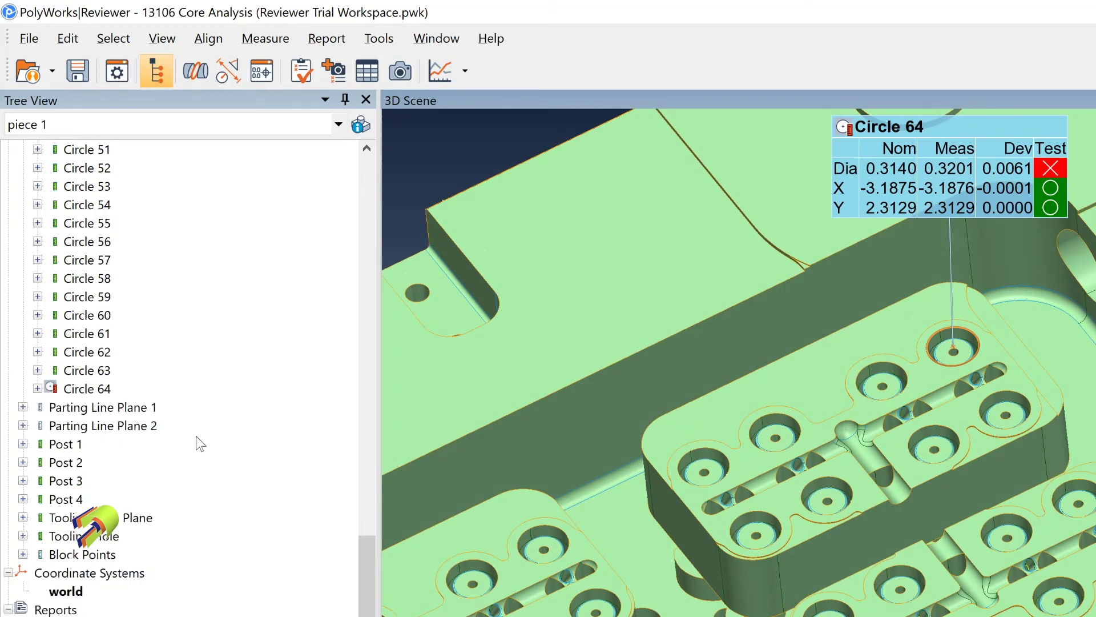
scroll(201, 445, up, 10)
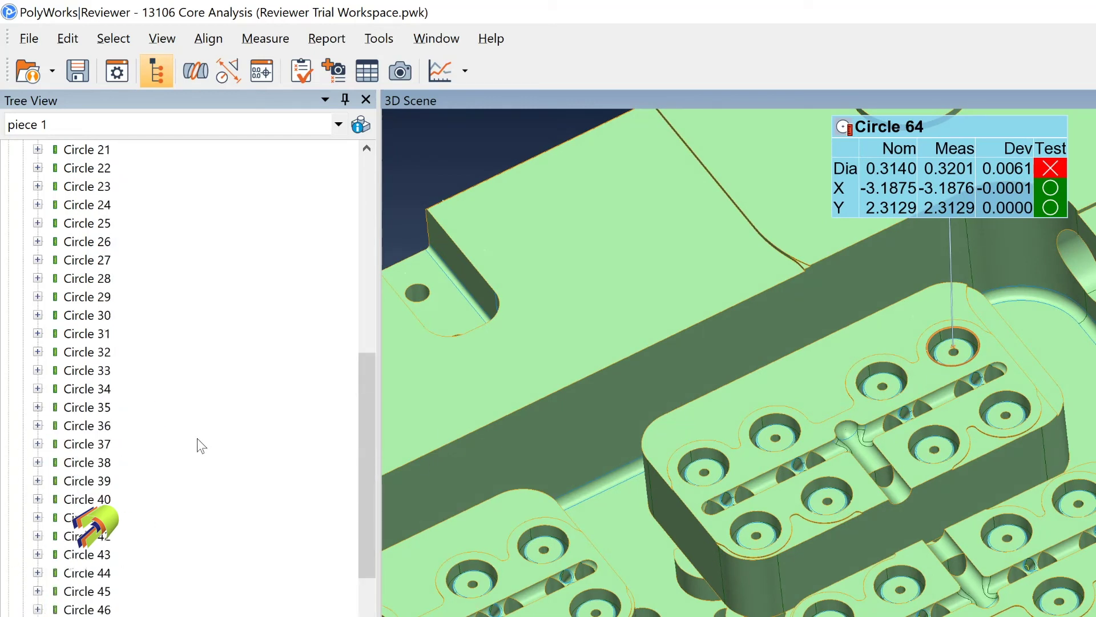
scroll(197, 445, up, 7)
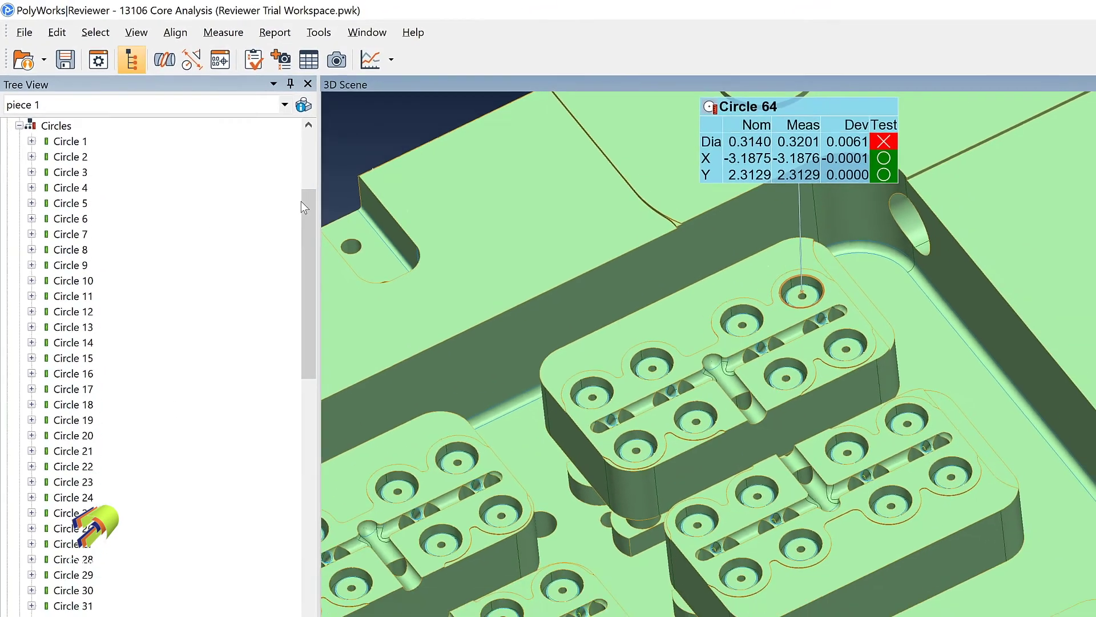
scroll(295, 329, down, 2)
scroll(131, 217, up, 3)
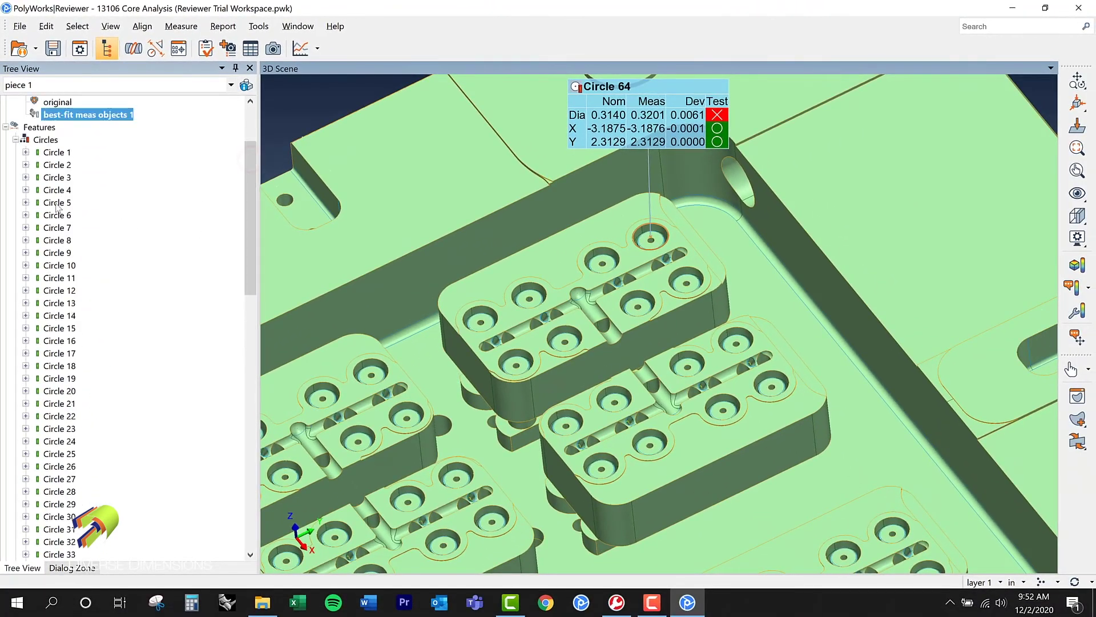
Collapse Circles, then recentre and tilt the full mold core with the Circle 64 table visible.
click(16, 140)
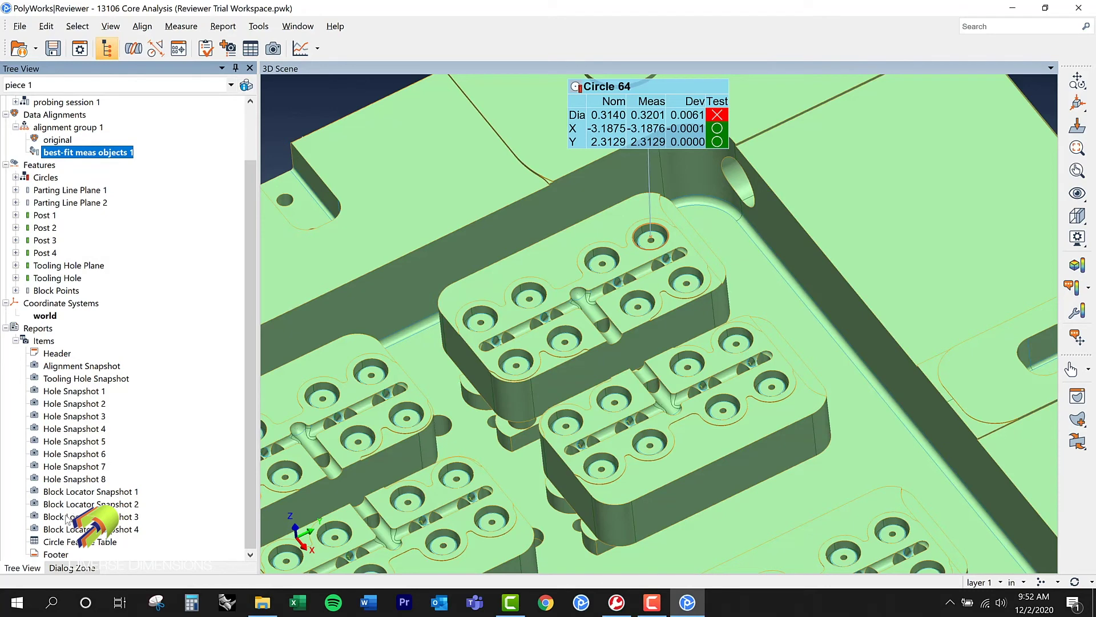
scroll(131, 147, up, 2)
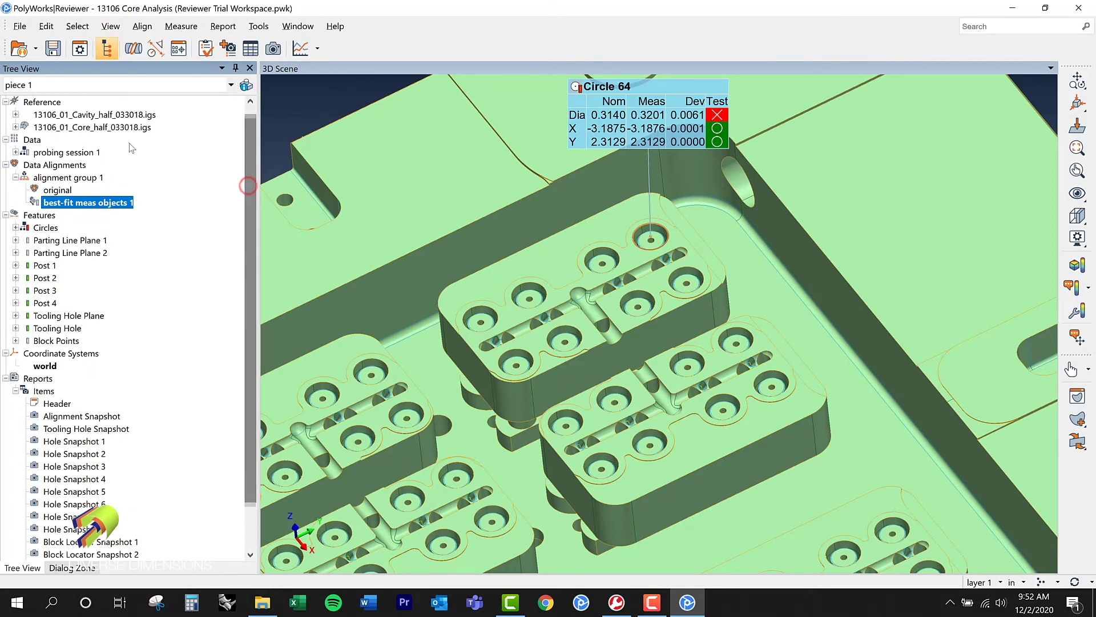
scroll(611, 293, down, 6)
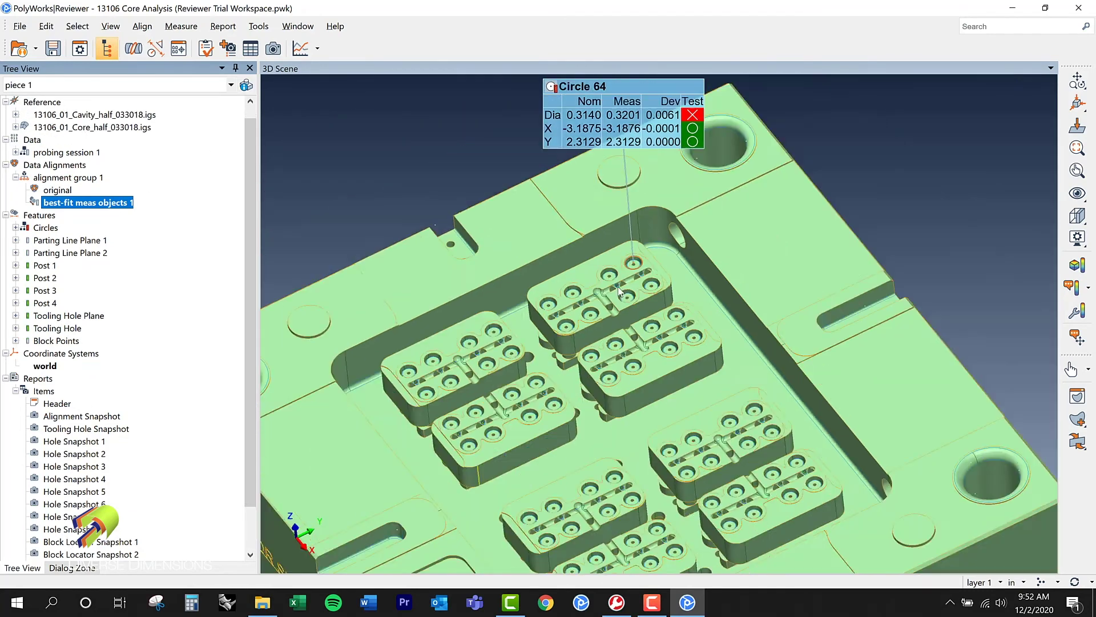
middle_drag(639, 276, 668, 214)
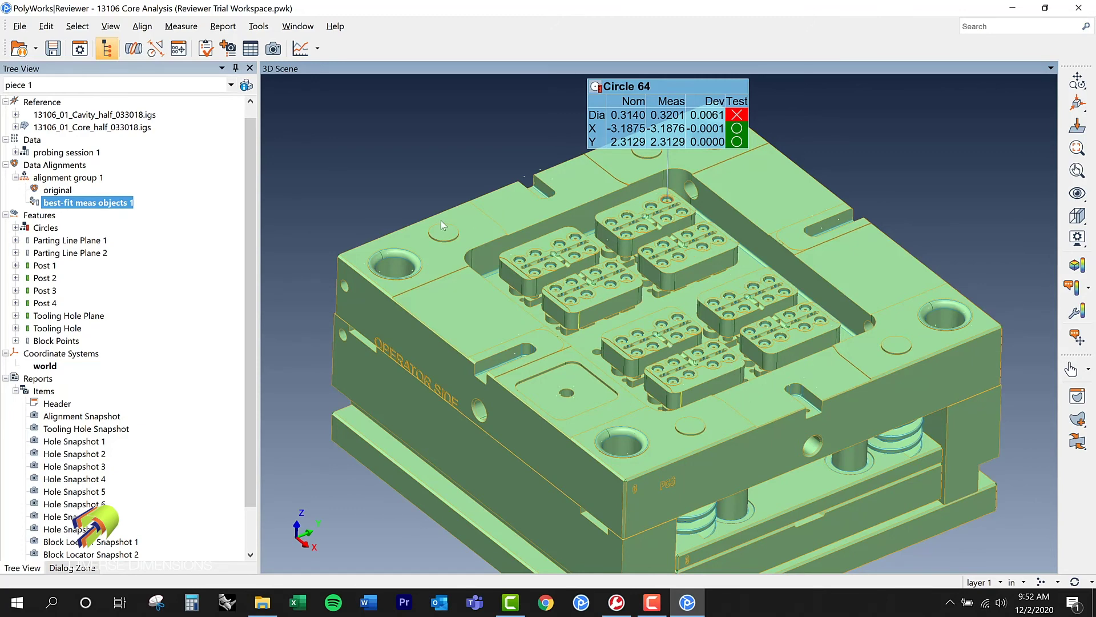
drag(440, 234, 434, 279)
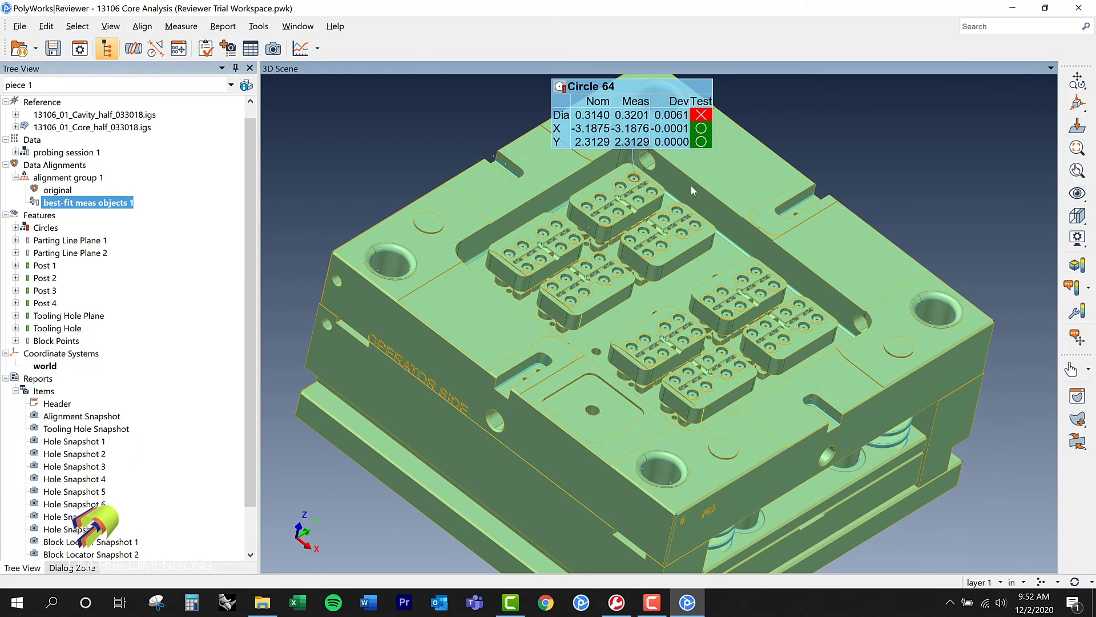
click(262, 603)
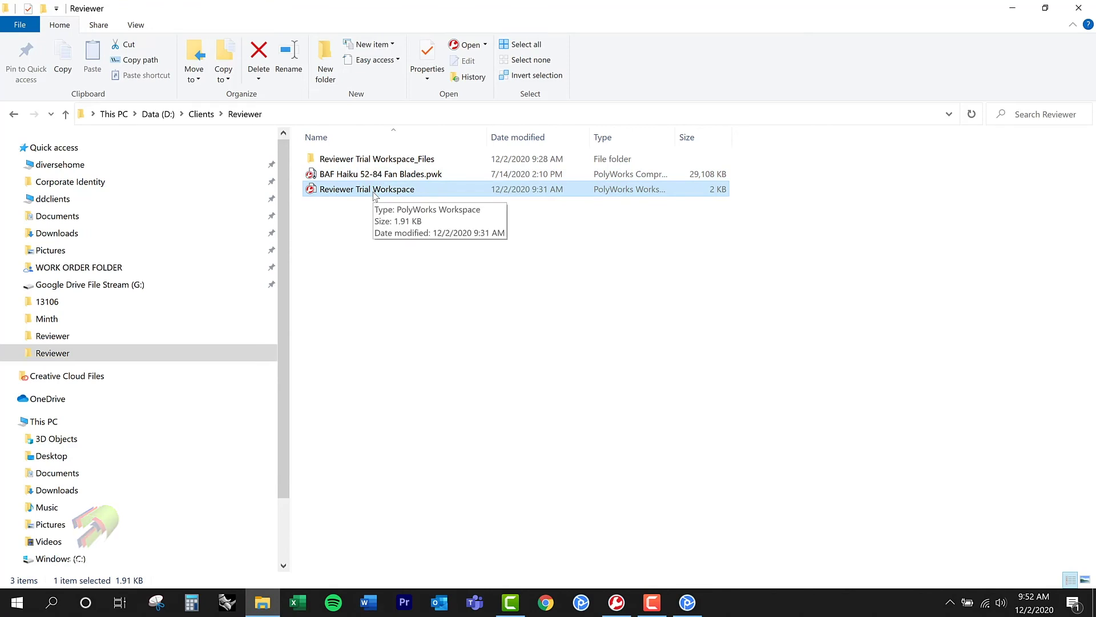
click(687, 602)
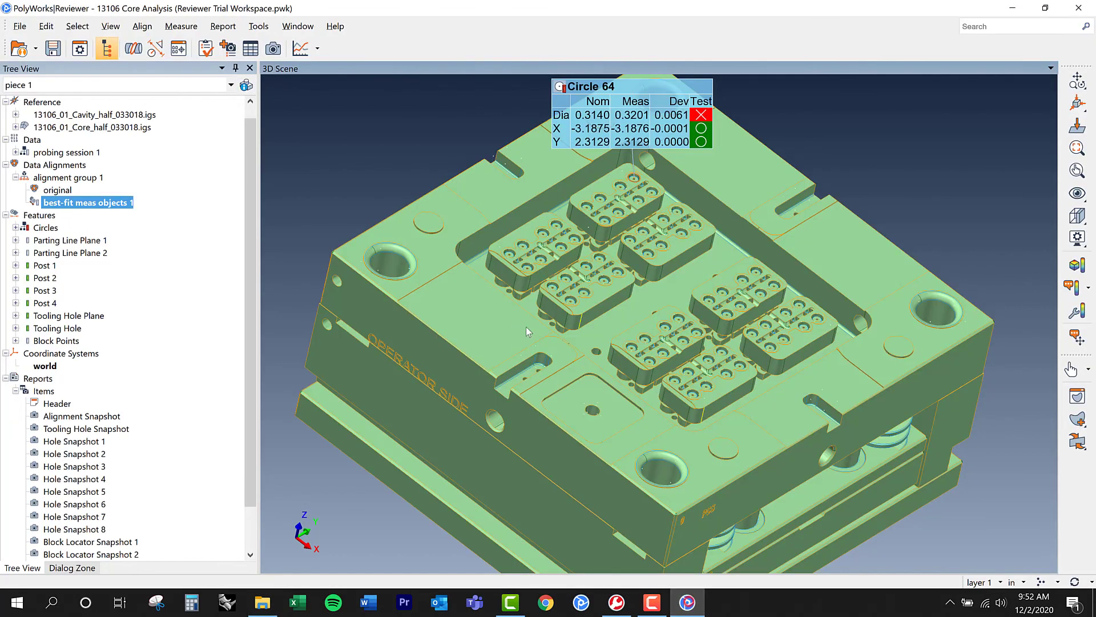